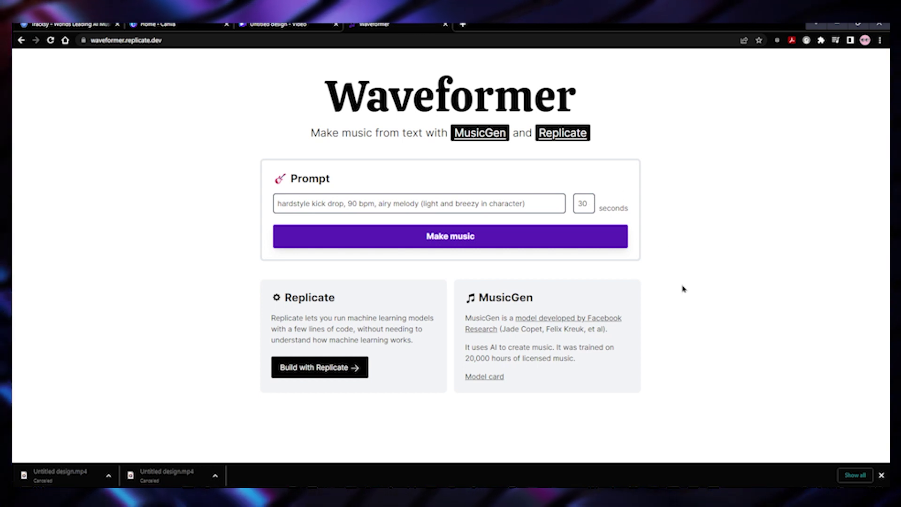
Generate a 30-second track from the prompt "hardstyle kick drop, 90 bpm, airy melody (light and breezy in character)".
left_click(442, 238)
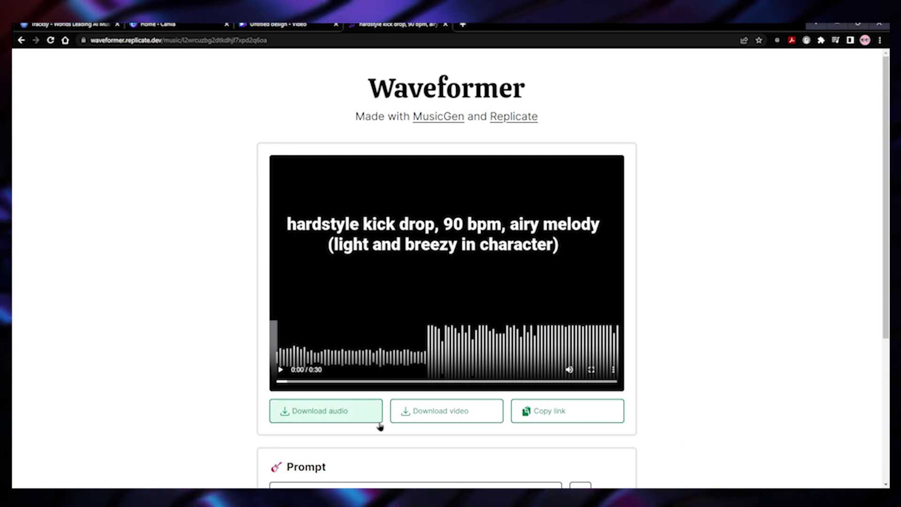
scroll(375, 413, "down", 1)
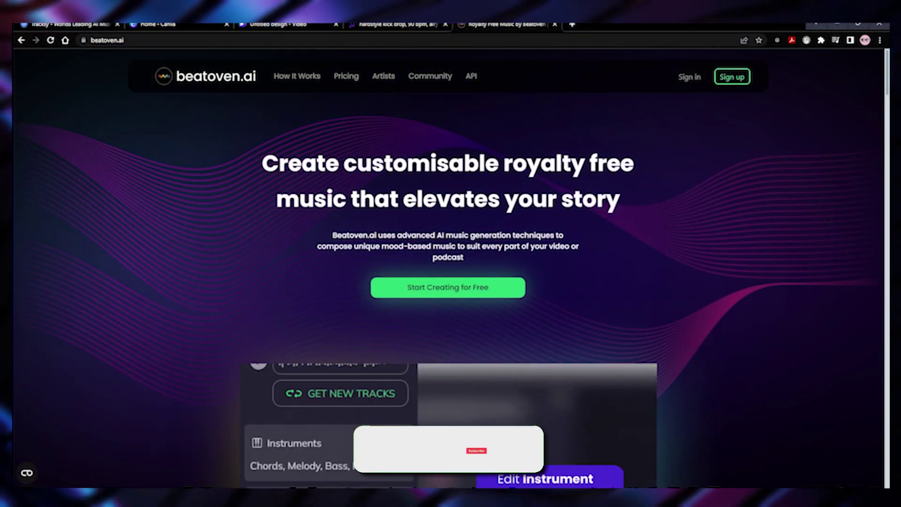
Look through the beatoven.ai home page and sign up with the first listed Google account.
scroll(390, 217, "down", 4)
scroll(390, 217, "down", 9)
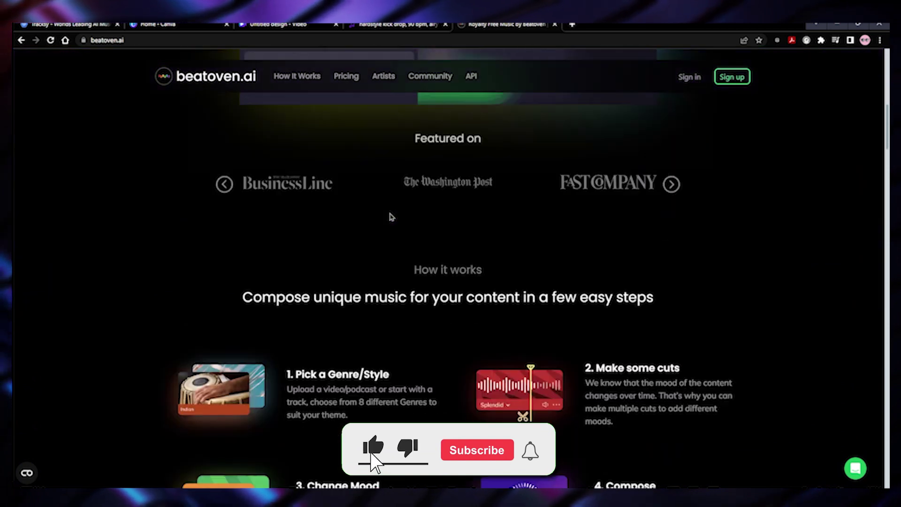
scroll(638, 309, "down", 13)
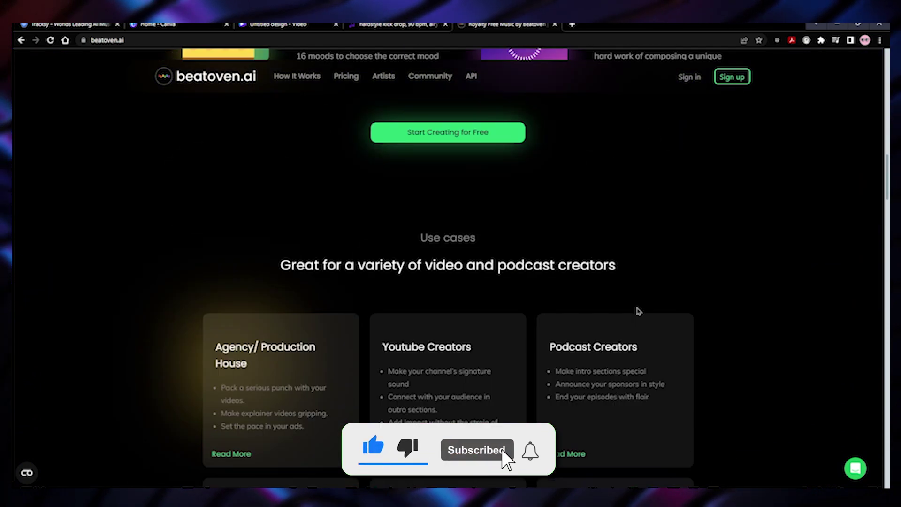
scroll(597, 241, "down", 5)
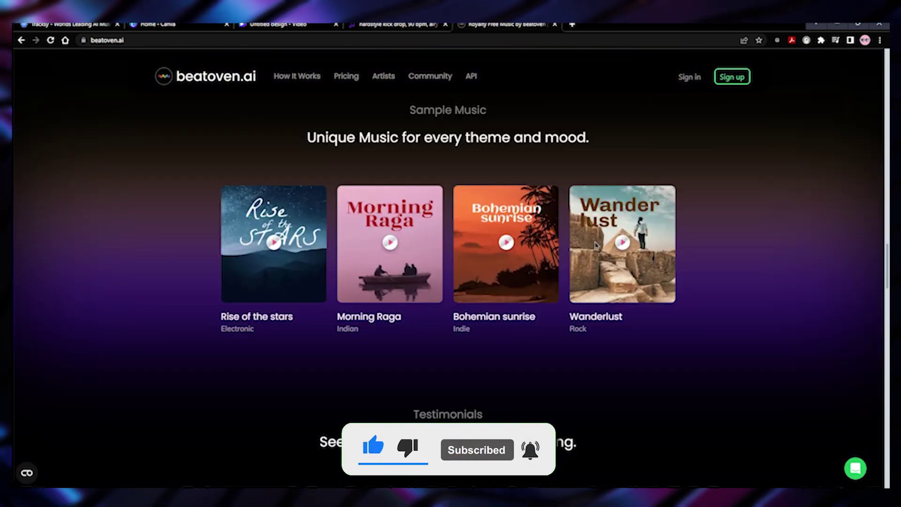
scroll(516, 282, "up", 13)
left_click(465, 324)
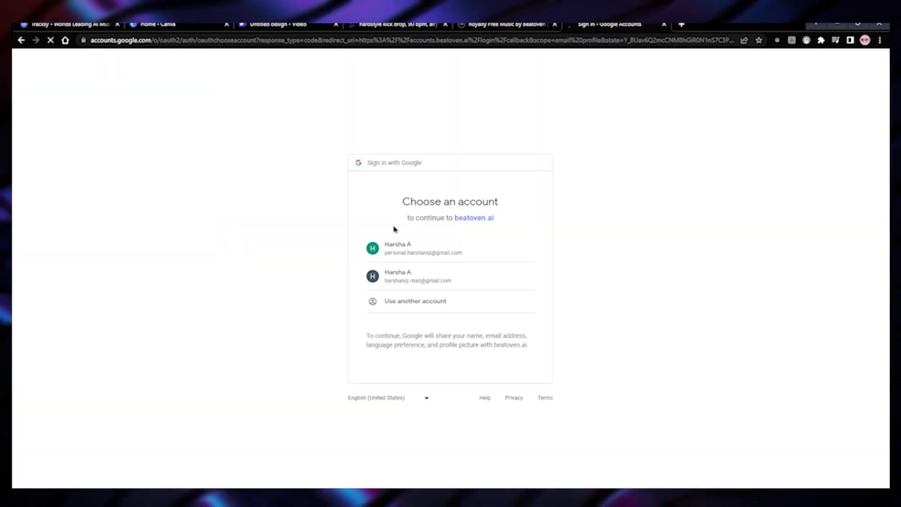
left_click(420, 254)
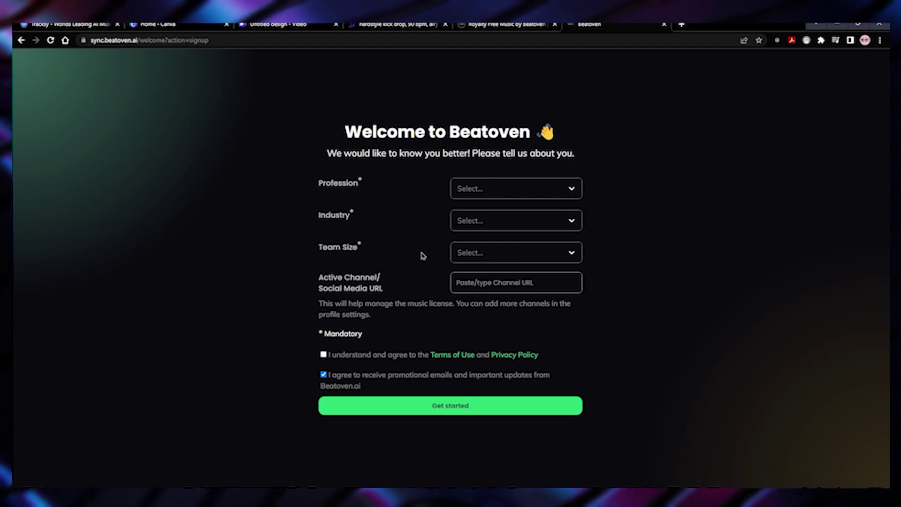
Submit the welcome form with profession YouTube Creator, industry Design and team size 1-5 Members, agreeing to the terms of use.
left_click(502, 187)
left_click(522, 216)
left_click(519, 220)
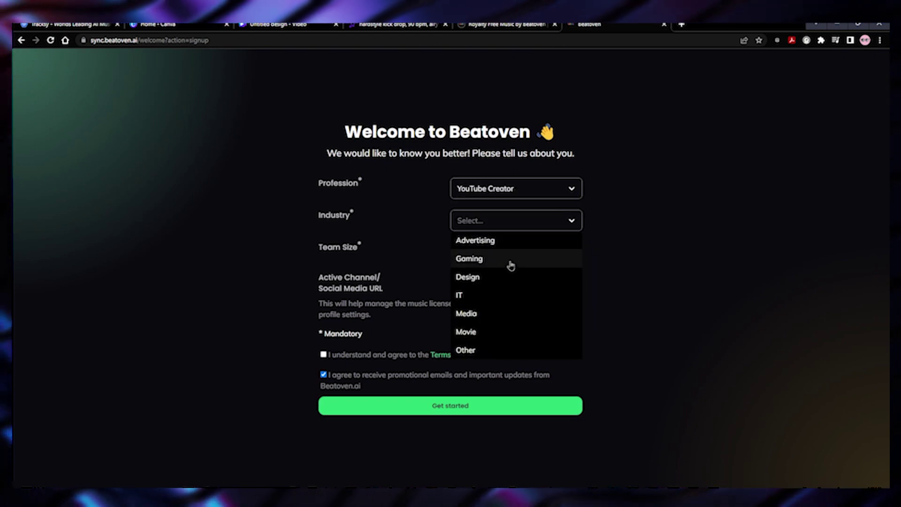
left_click(502, 276)
left_click(500, 253)
left_click(488, 271)
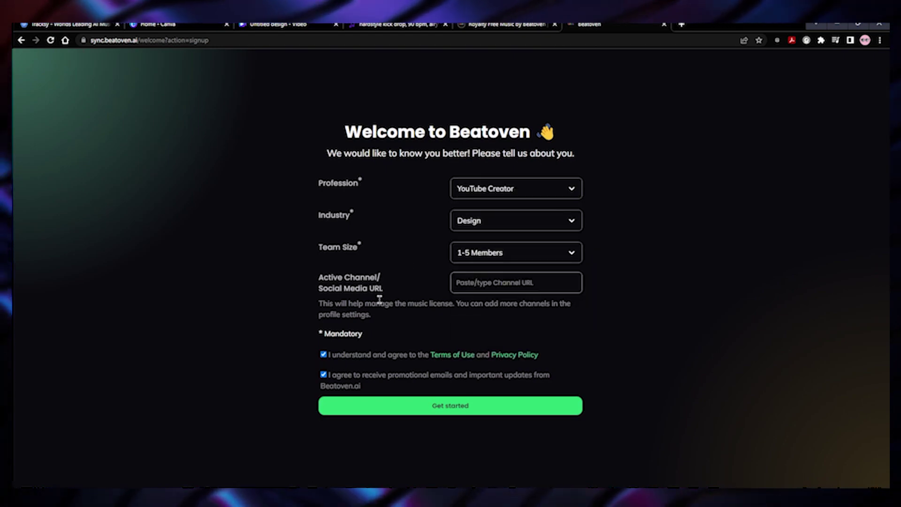
left_click(437, 405)
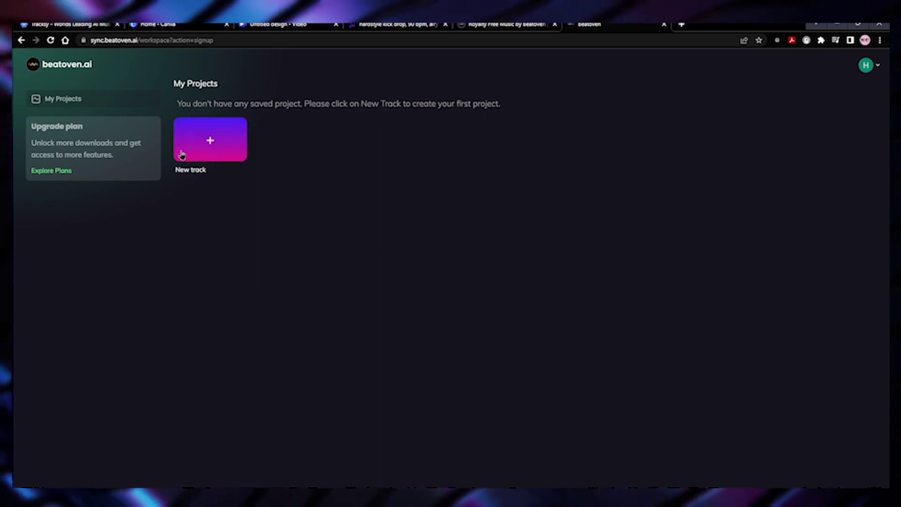
Create a new track, keeping the suggested title and the 01:00 duration, with the tempo set to Medium.
left_click(219, 146)
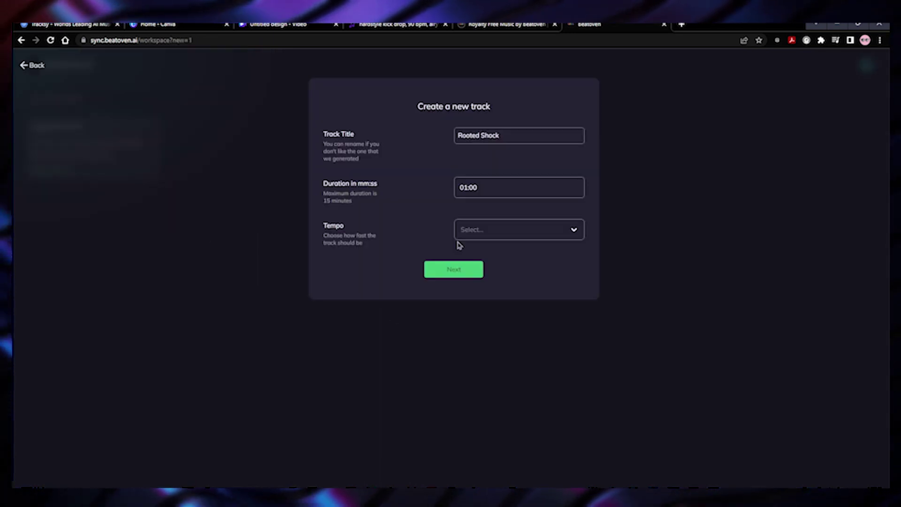
double_click(520, 136)
left_click(522, 136)
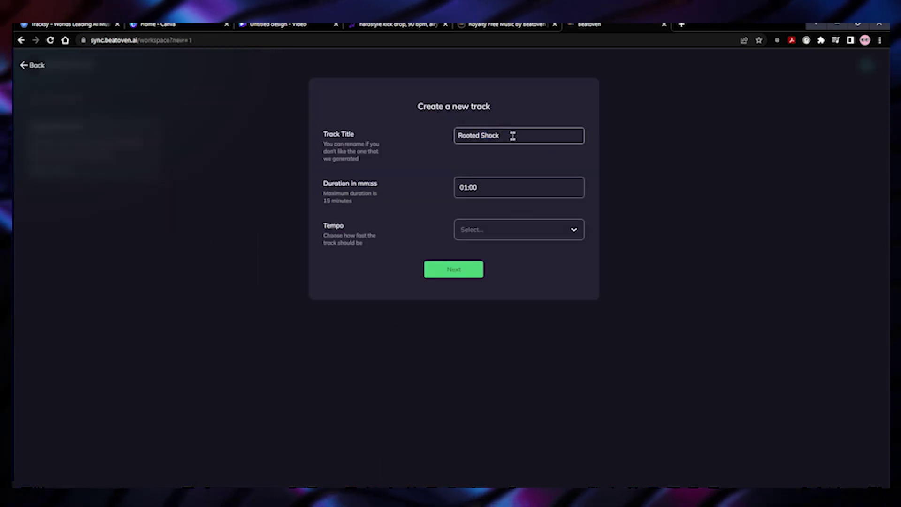
left_click(507, 192)
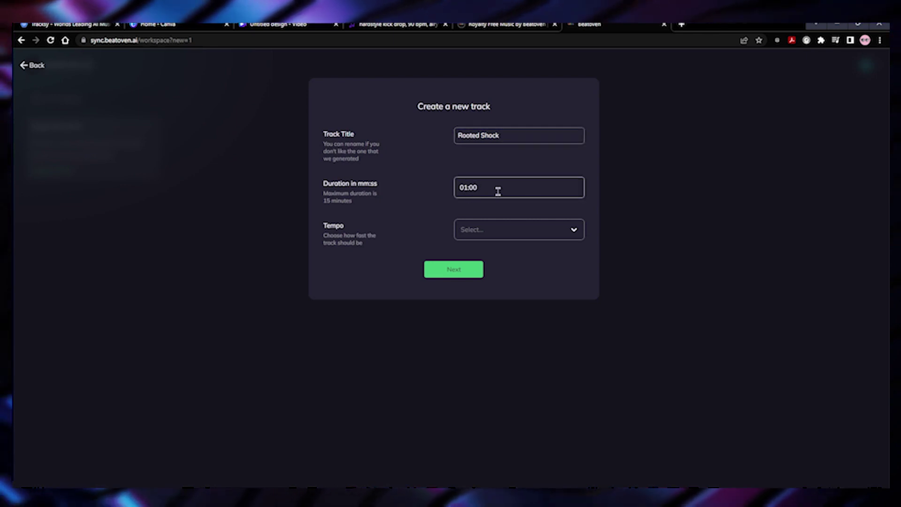
left_click(526, 230)
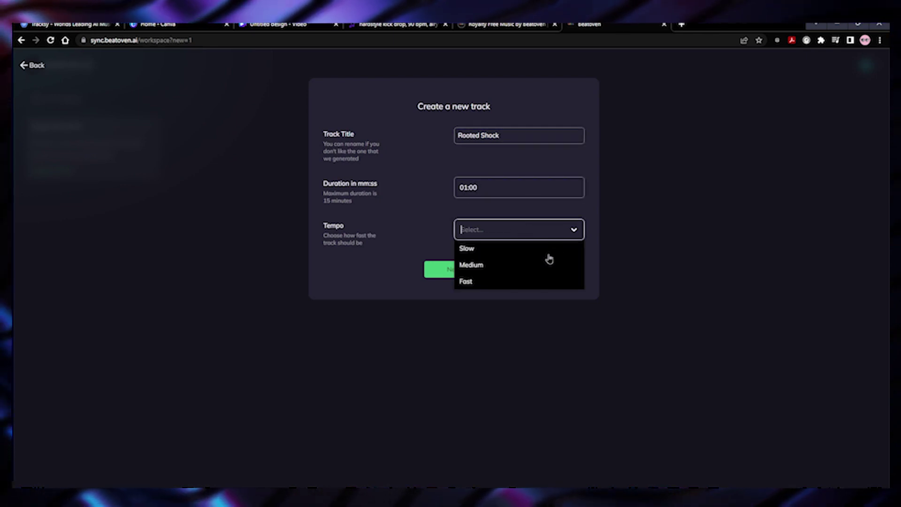
left_click(491, 261)
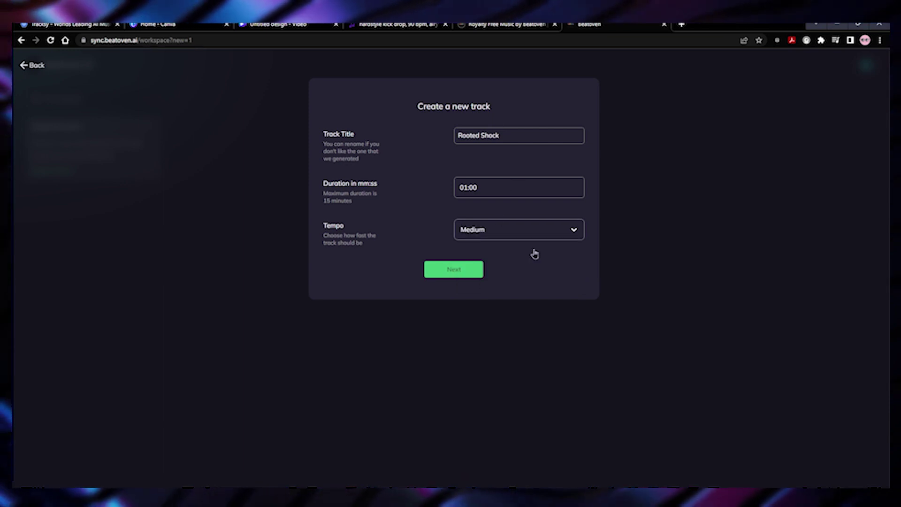
left_click(438, 270)
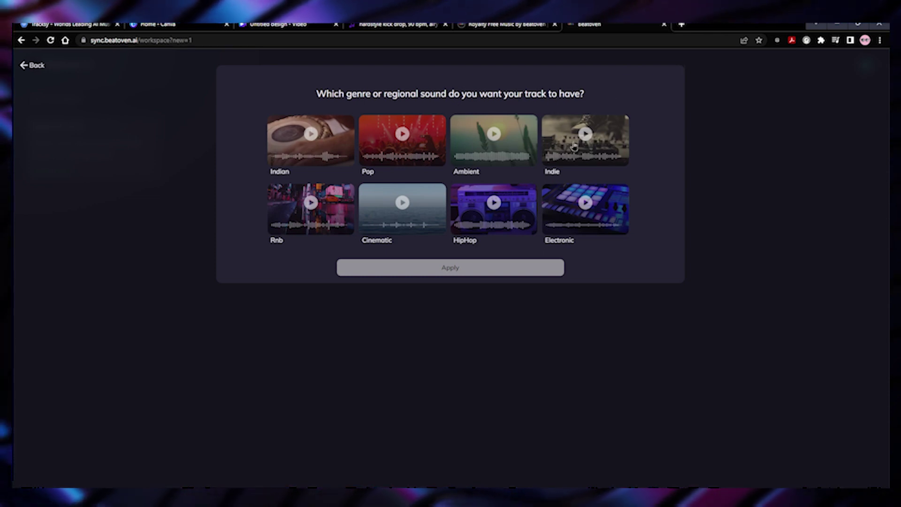
Assign the HipHop genre and the Energetic emotion to the track and have it composed.
left_click(499, 198)
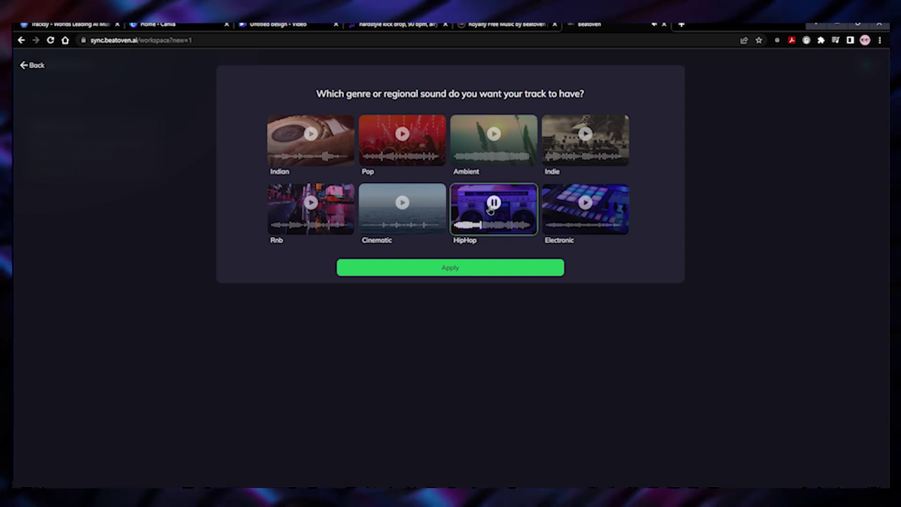
left_click(445, 266)
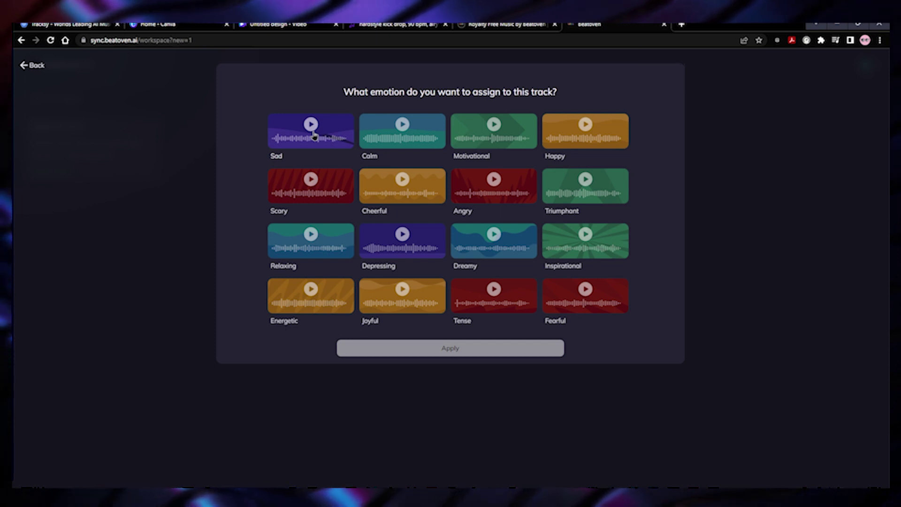
left_click(311, 290)
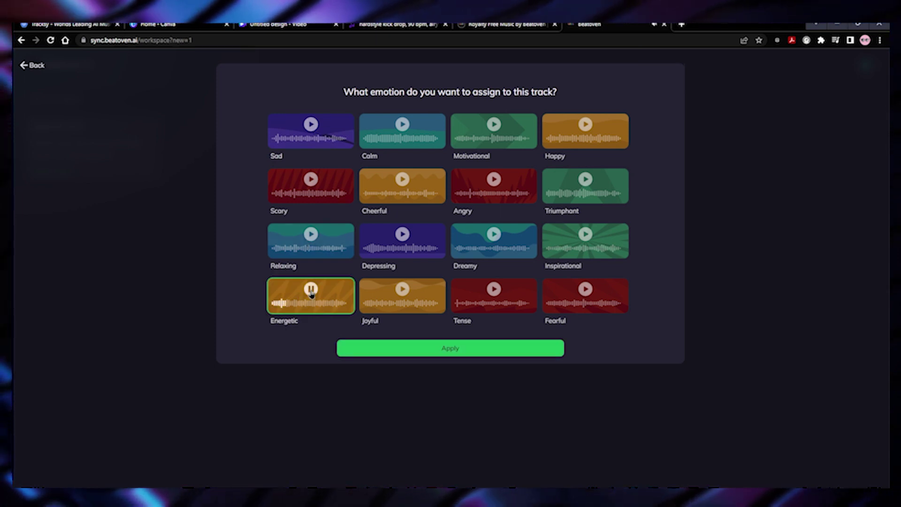
left_click(458, 349)
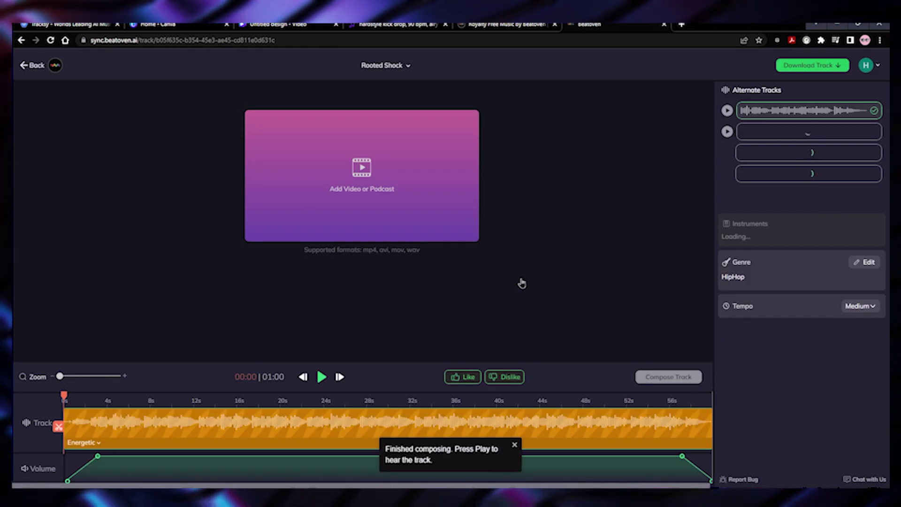
Play the composed track and reshape its volume curve with a dip at about 16 s and a rise at about 25 s.
left_click(322, 376)
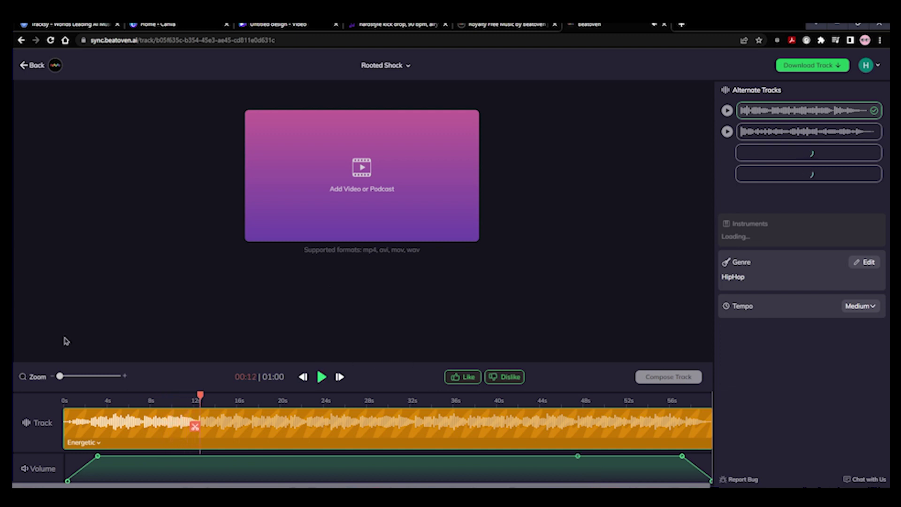
left_click_drag(103, 459, 204, 457)
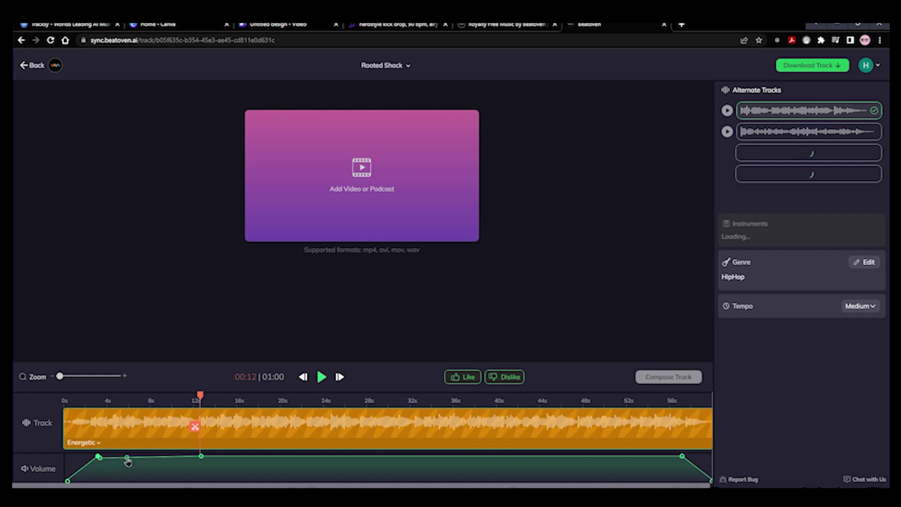
left_click_drag(246, 457, 243, 468)
left_click(337, 466)
left_click_drag(337, 465, 341, 459)
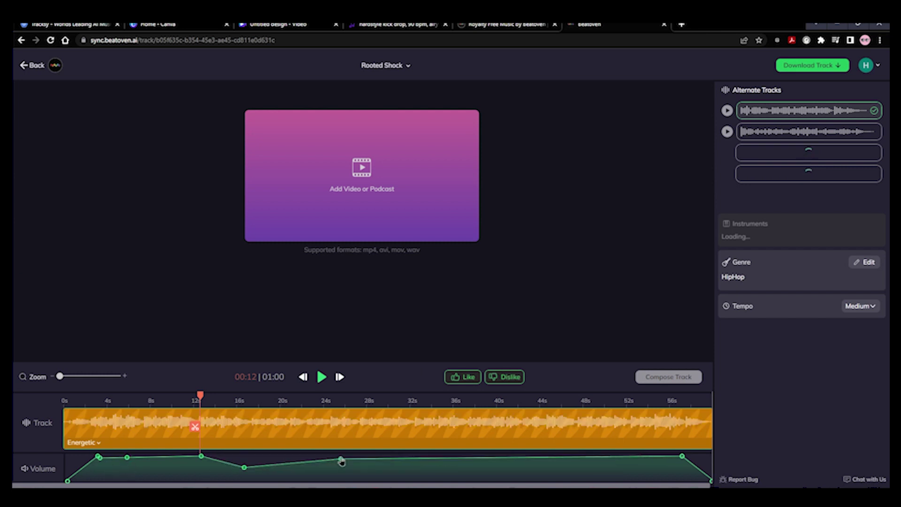
left_click(321, 378)
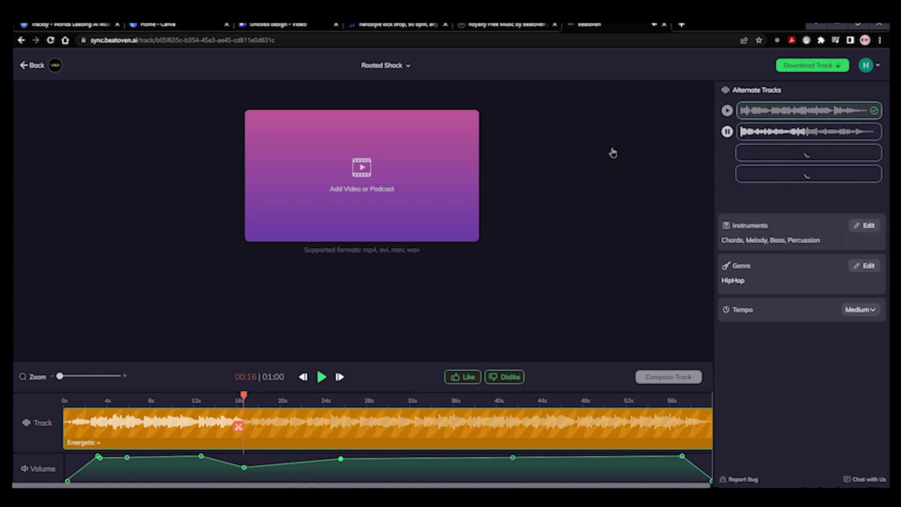
Stop the second alternate track's preview, select that version and download the complete track as MP3.
left_click(727, 133)
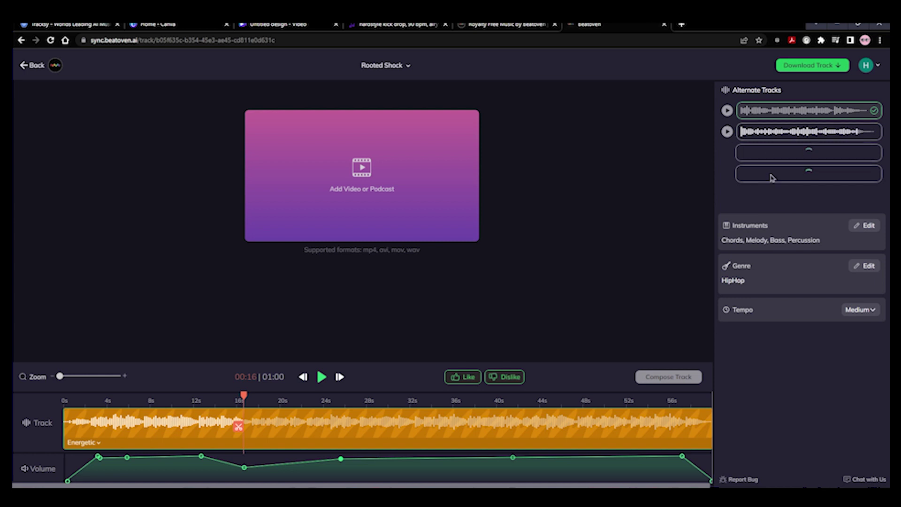
left_click(764, 134)
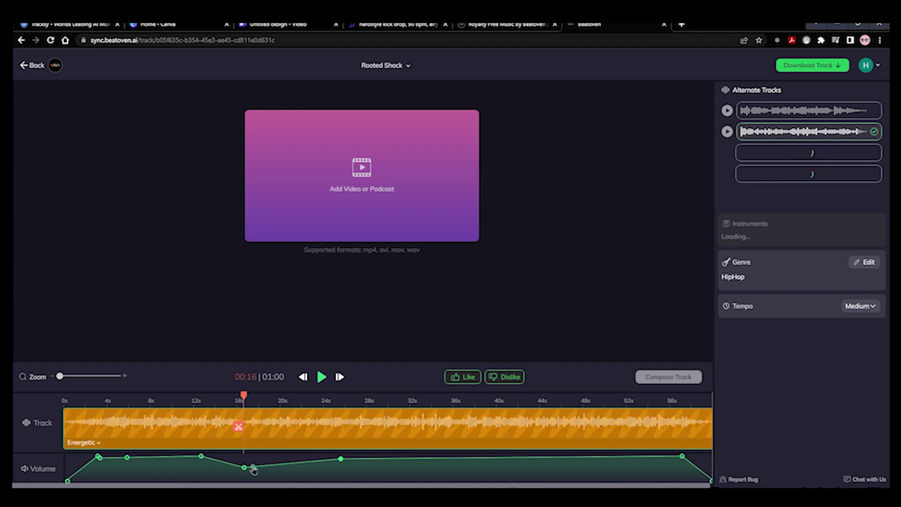
left_click(831, 66)
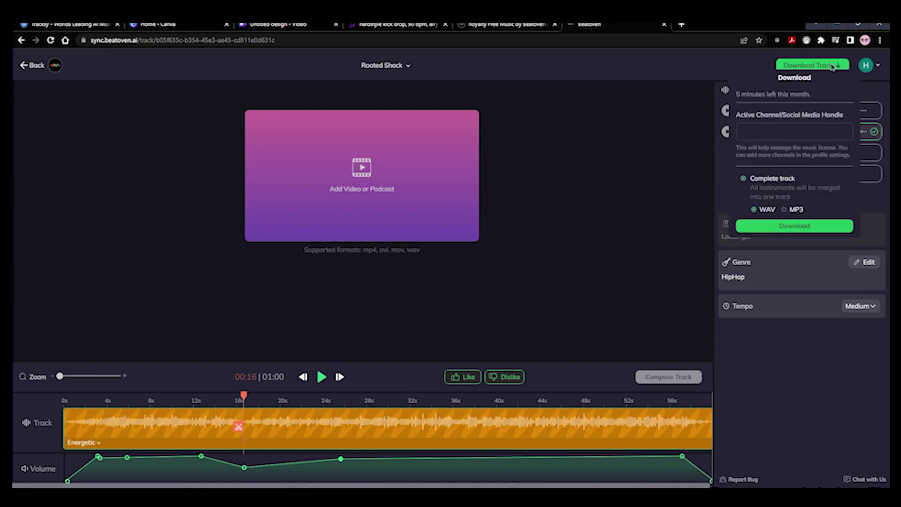
left_click(794, 210)
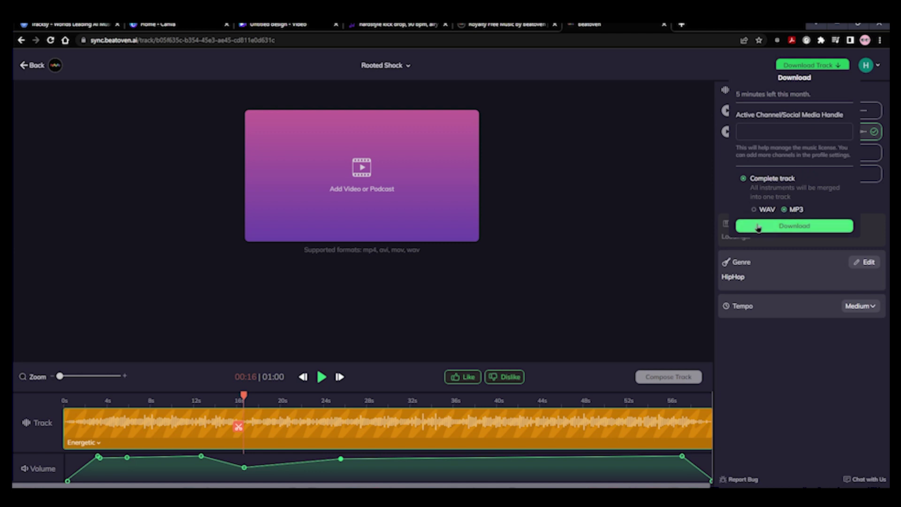
left_click(793, 225)
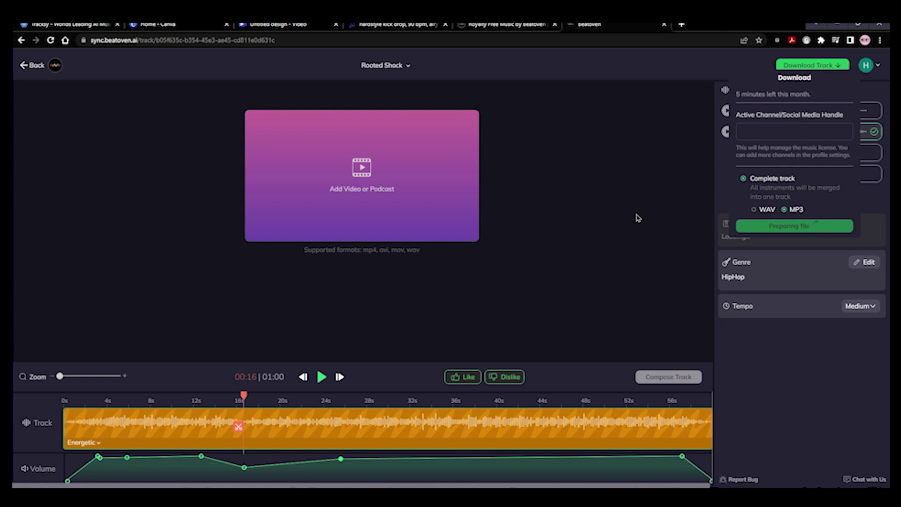